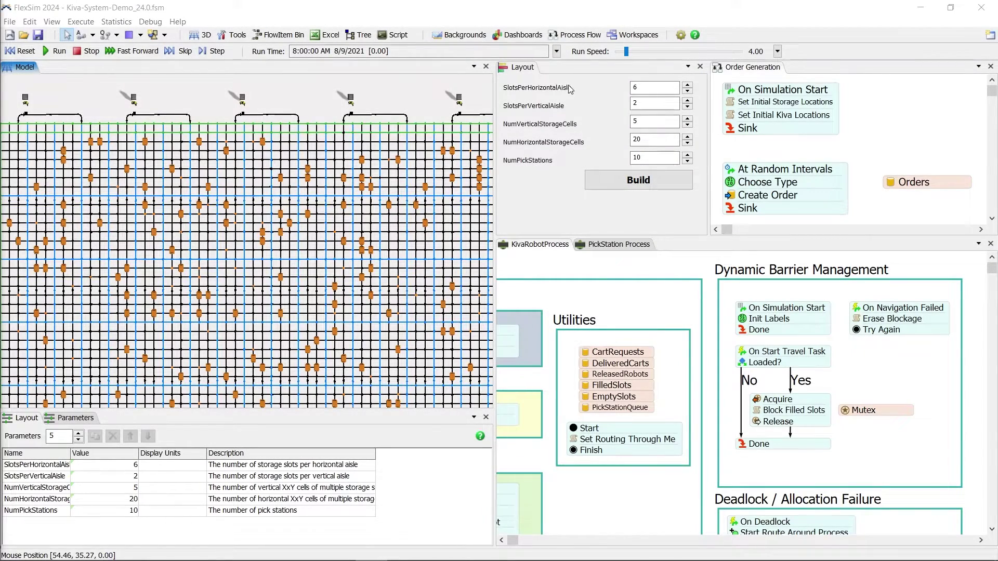
Try the Presentation View workspace, then return to the Working View workspace
{"action": "left_click", "coordinate": [619, 41]}
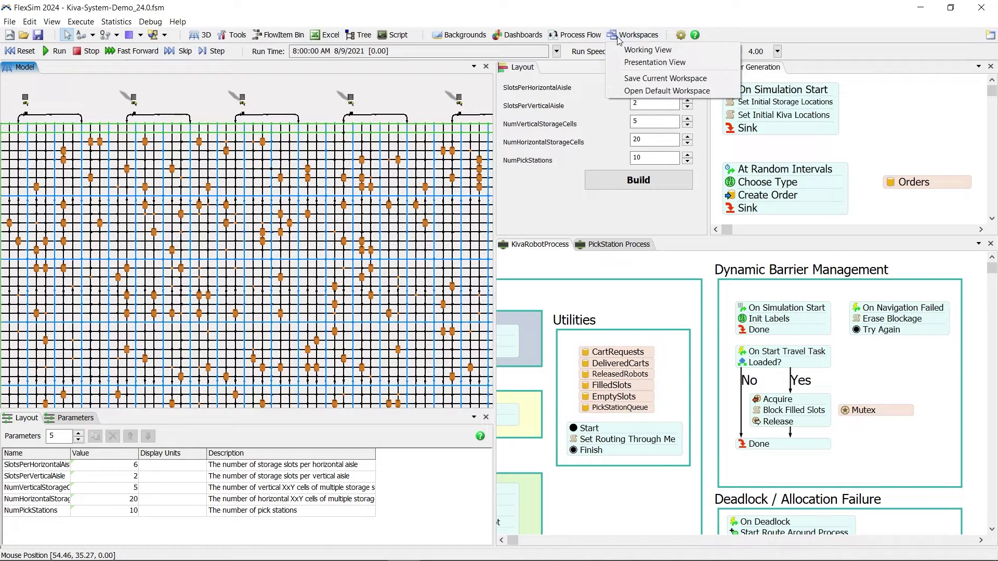
{"action": "left_click", "coordinate": [632, 63]}
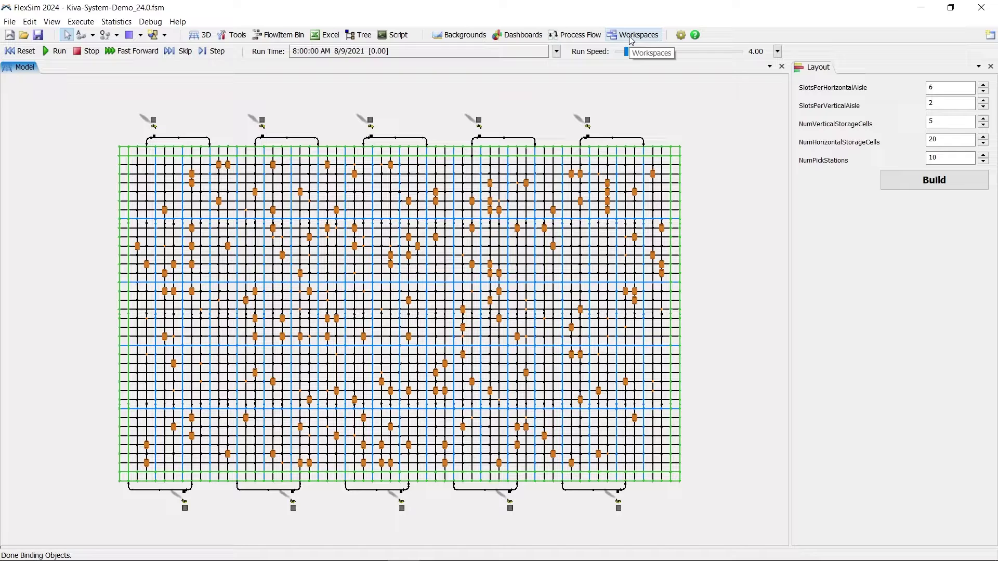
{"action": "left_click", "coordinate": [645, 36]}
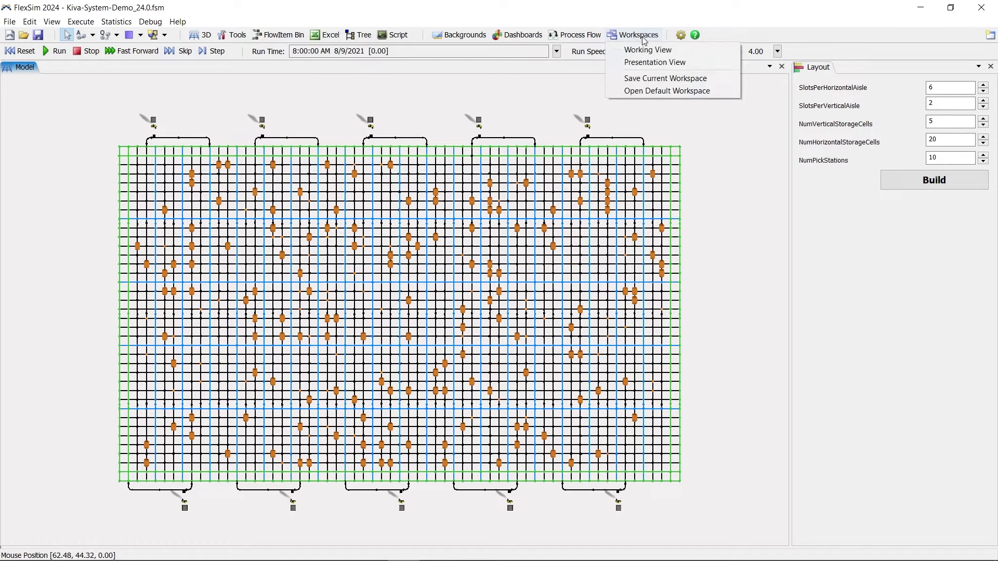
{"action": "left_click", "coordinate": [646, 51]}
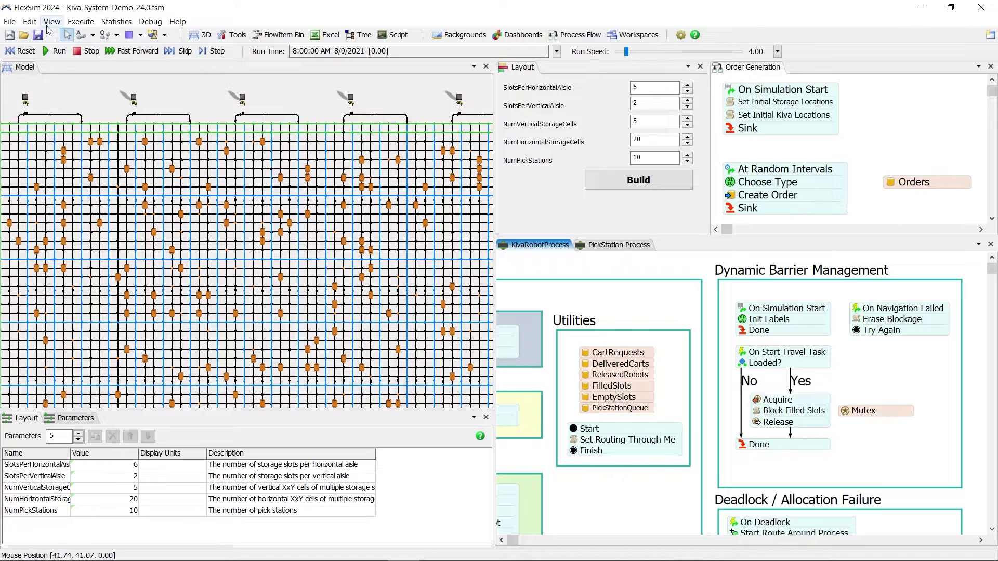
Show the Toolbox and bring up the actions for the Presentation View workspace
{"action": "left_click", "coordinate": [50, 23]}
{"action": "left_click", "coordinate": [73, 124]}
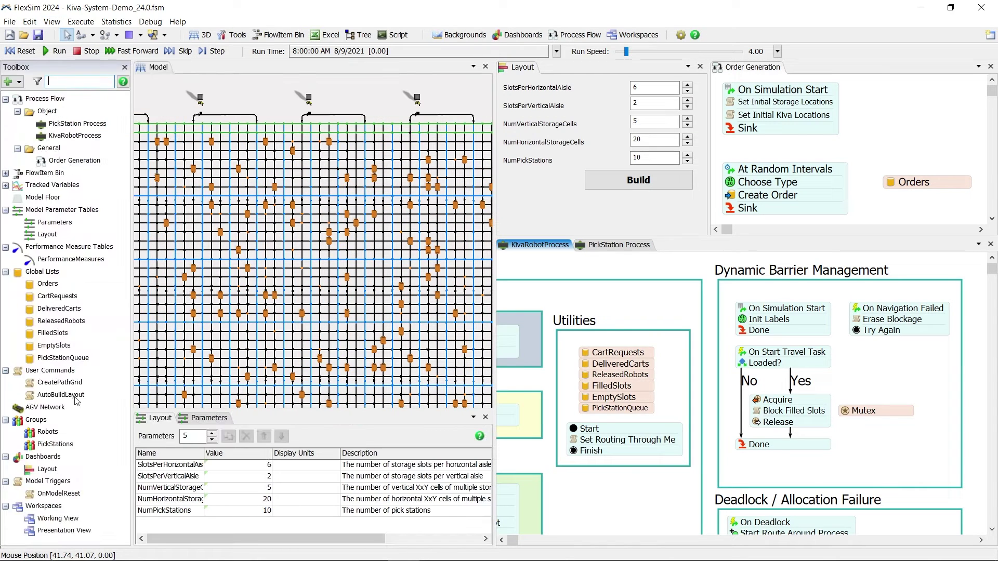
{"action": "right_click", "coordinate": [58, 530]}
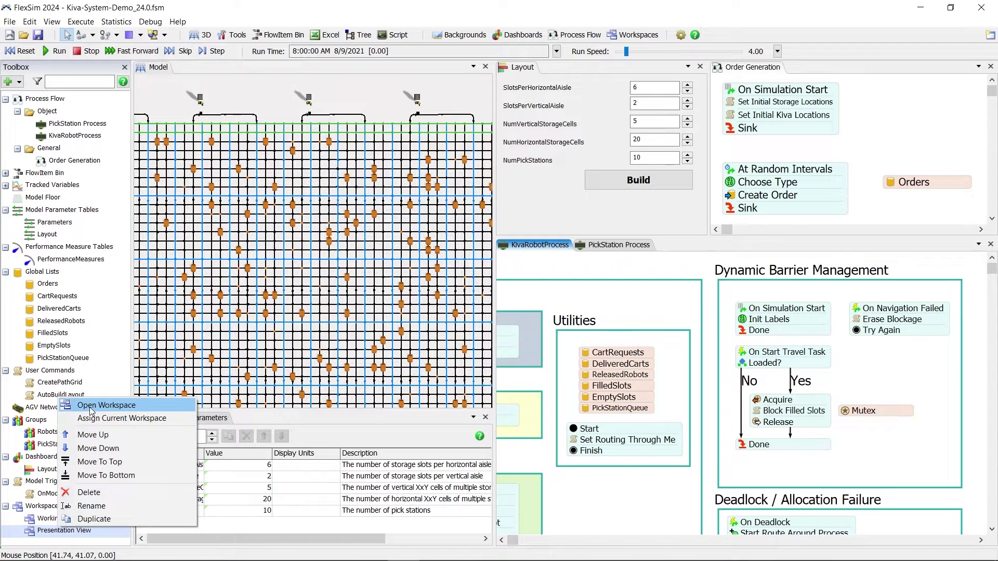
{"action": "left_click", "coordinate": [248, 92]}
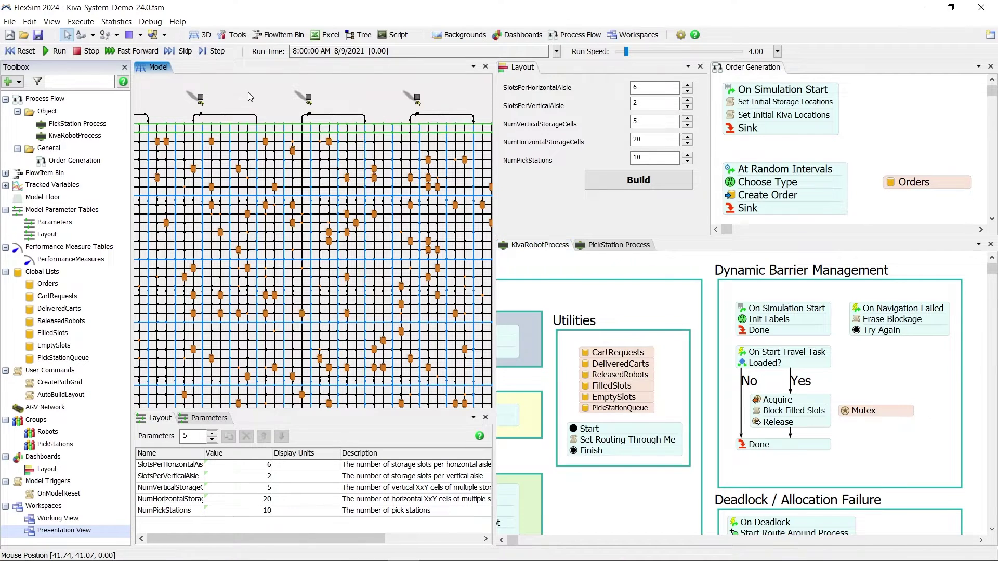
Switch the Kiva model to the Presentation View workspace from the workspaces list
{"action": "left_click", "coordinate": [611, 35]}
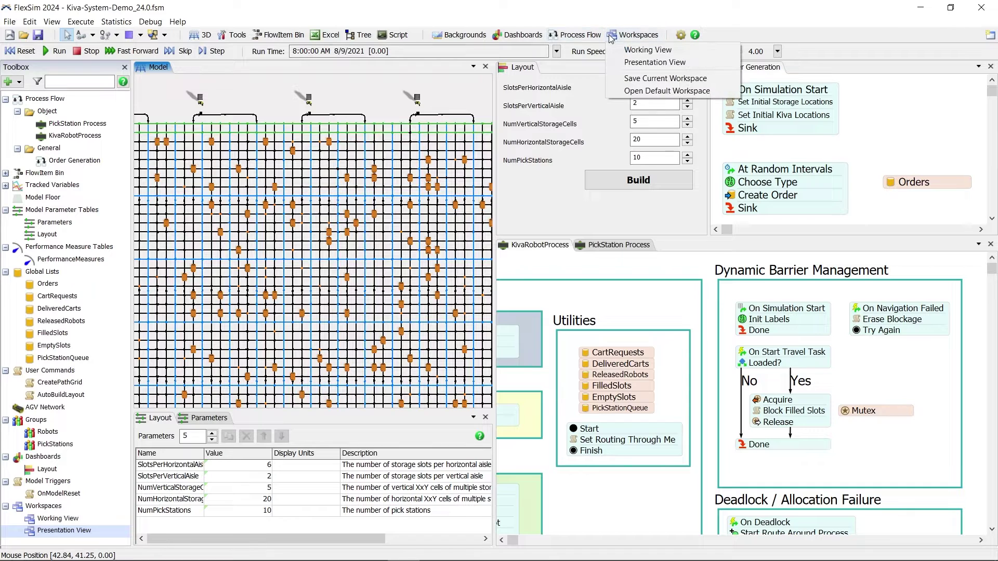
{"action": "left_click", "coordinate": [630, 60]}
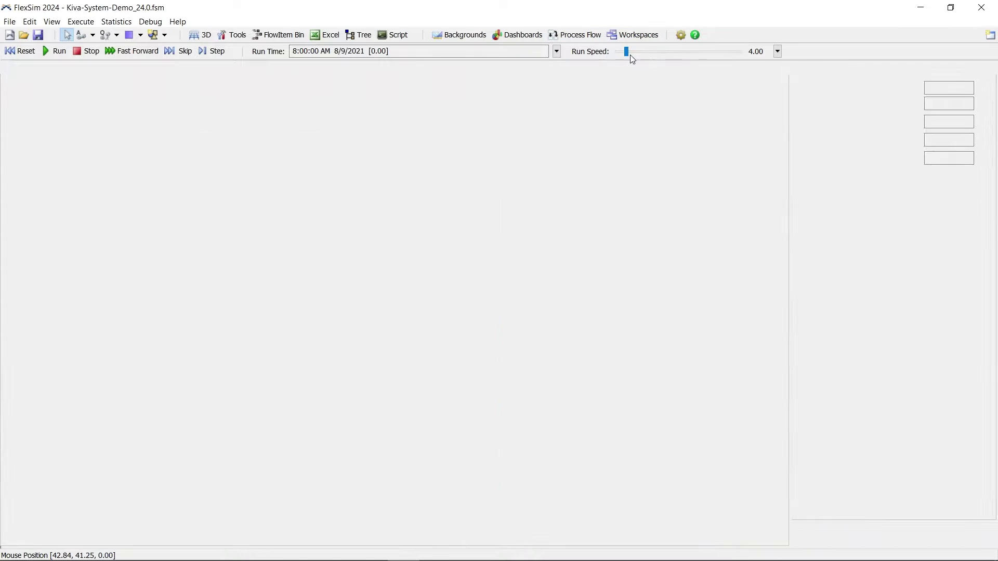
{"action": "left_click", "coordinate": [634, 36]}
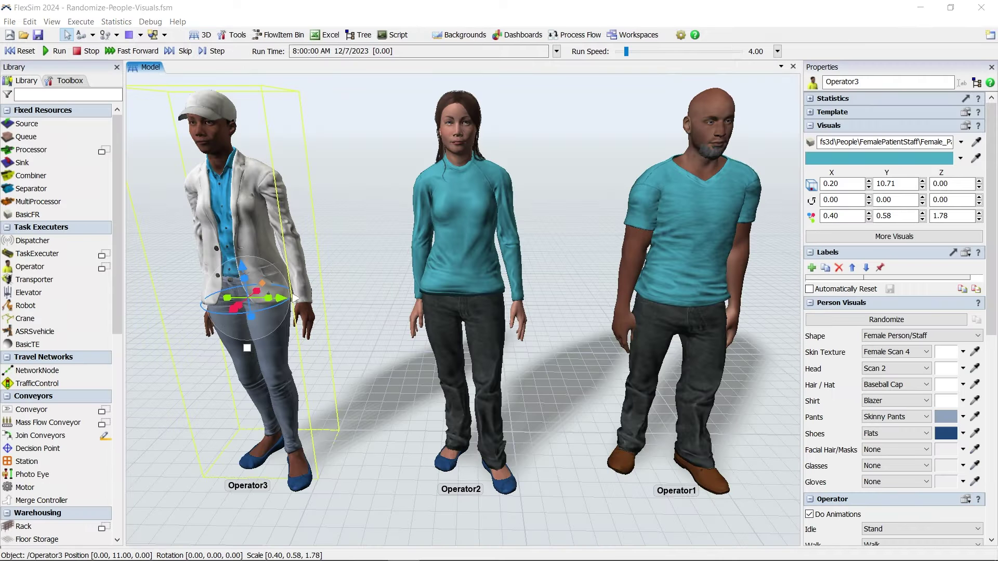
Randomize the person visuals of Operator3, Operator2 and Operator1 several times each
{"action": "left_click", "coordinate": [904, 322]}
{"action": "left_click", "coordinate": [904, 322]}
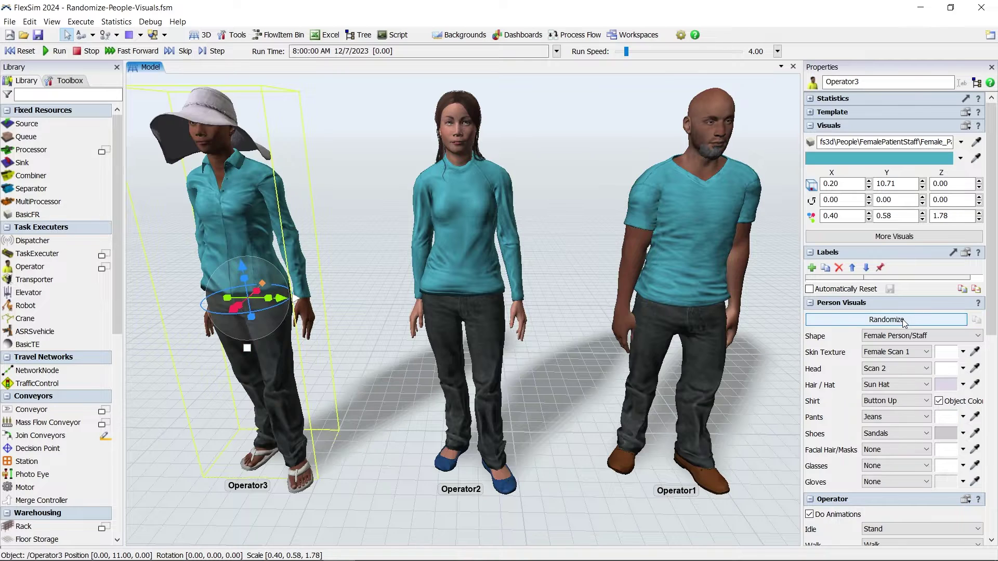
{"action": "left_click", "coordinate": [478, 259]}
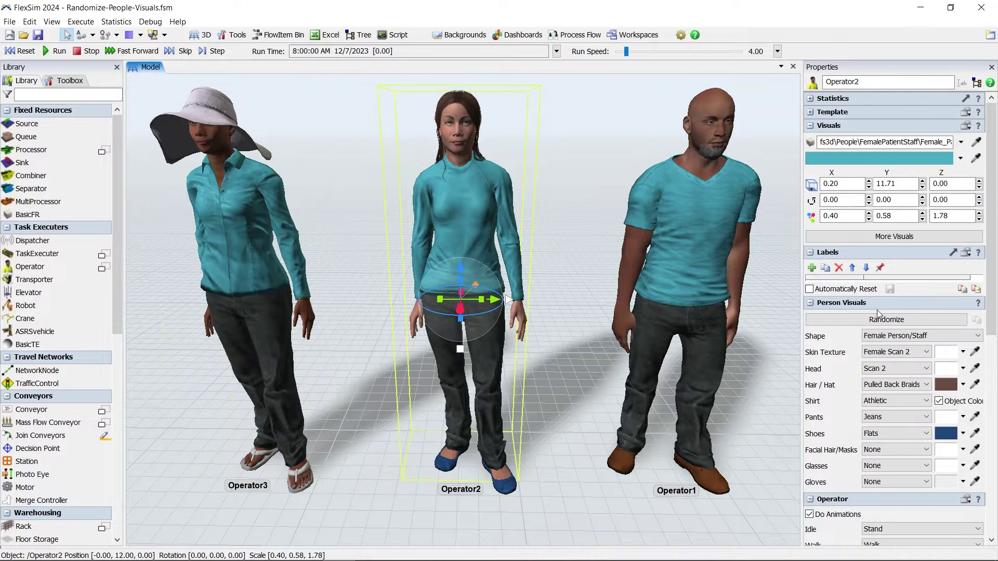
{"action": "left_click", "coordinate": [892, 326]}
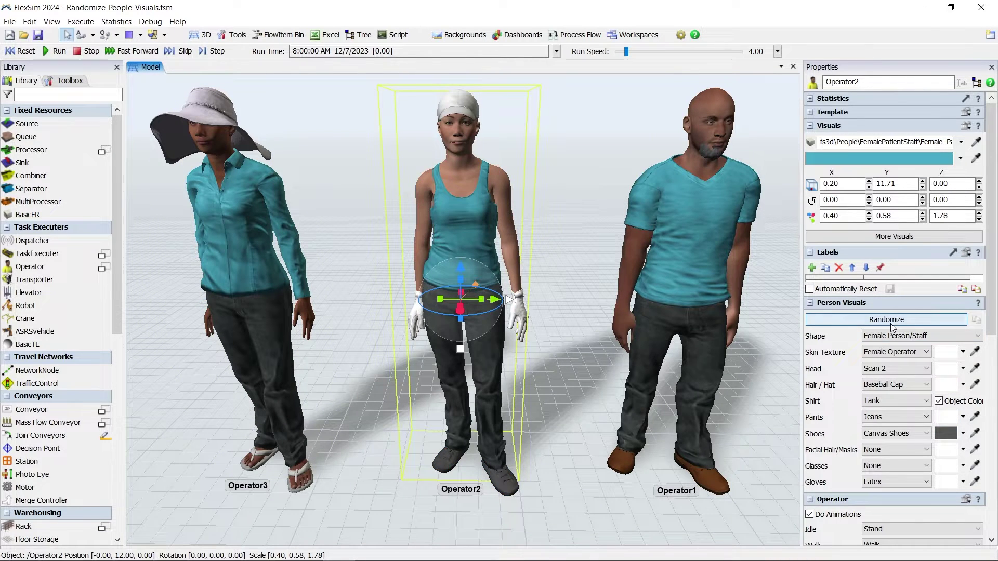
{"action": "left_click", "coordinate": [891, 325]}
{"action": "left_click", "coordinate": [712, 251]}
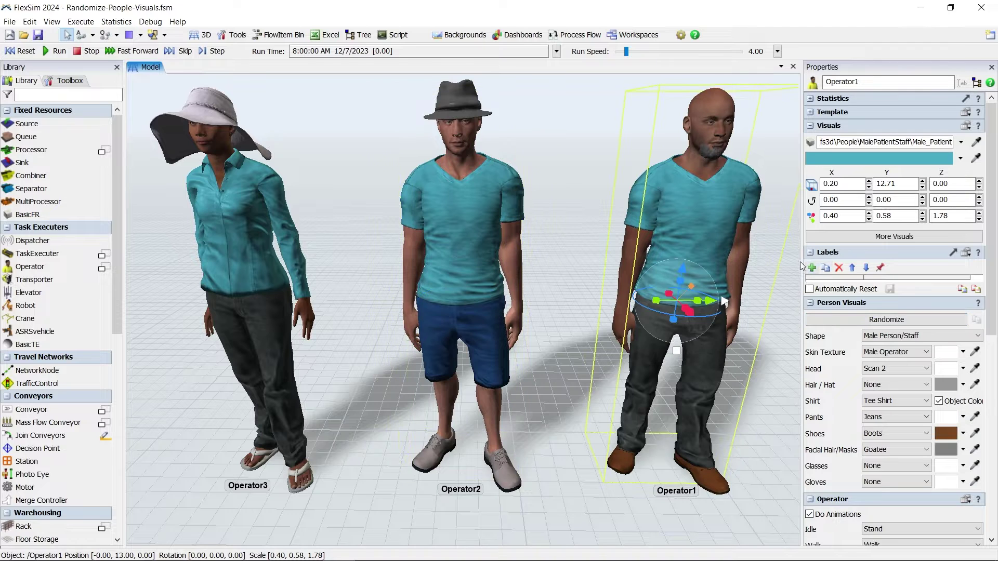
{"action": "left_click", "coordinate": [888, 320]}
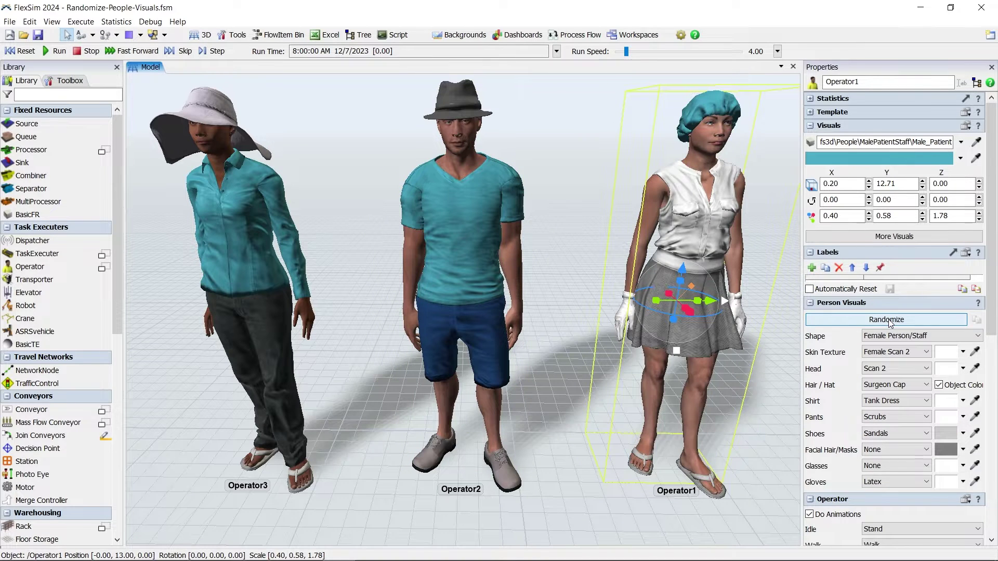
{"action": "left_click", "coordinate": [889, 320]}
{"action": "left_click", "coordinate": [889, 320]}
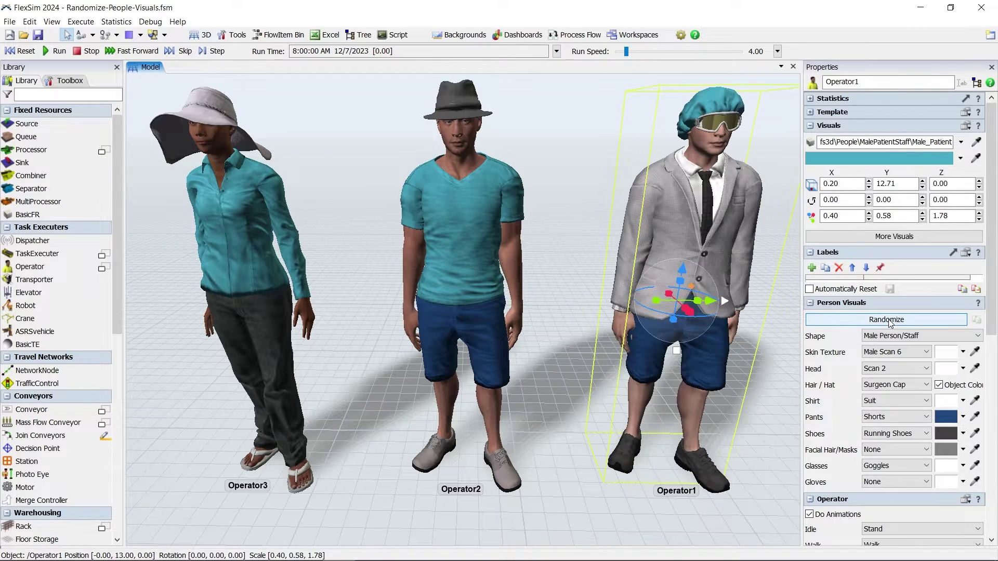
{"action": "left_click", "coordinate": [889, 320]}
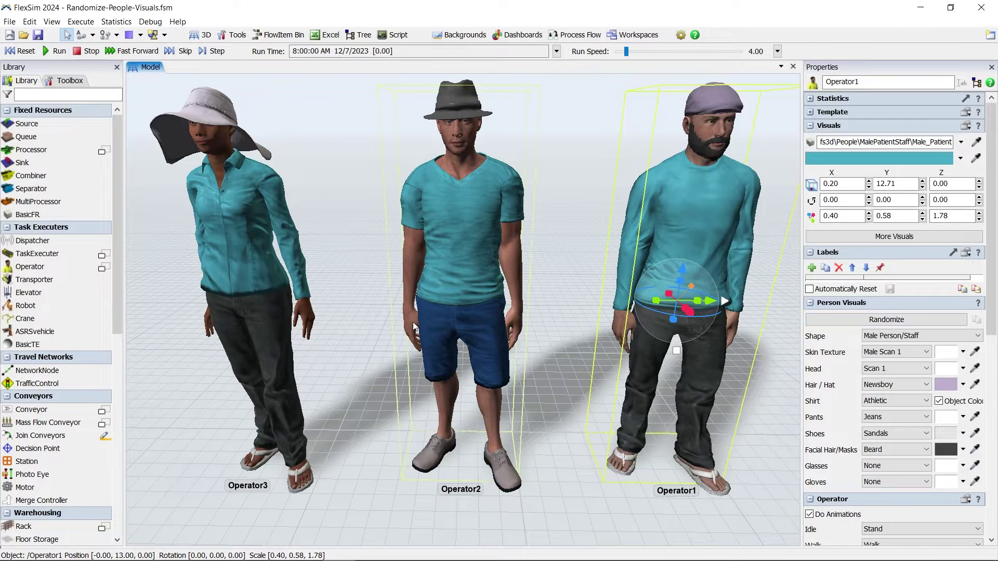
Select all three operators, set their Shirt to Scrubs, then deselect them
{"action": "left_click", "coordinate": [370, 326]}
{"action": "left_click", "coordinate": [278, 282], "text": "ctrl"}
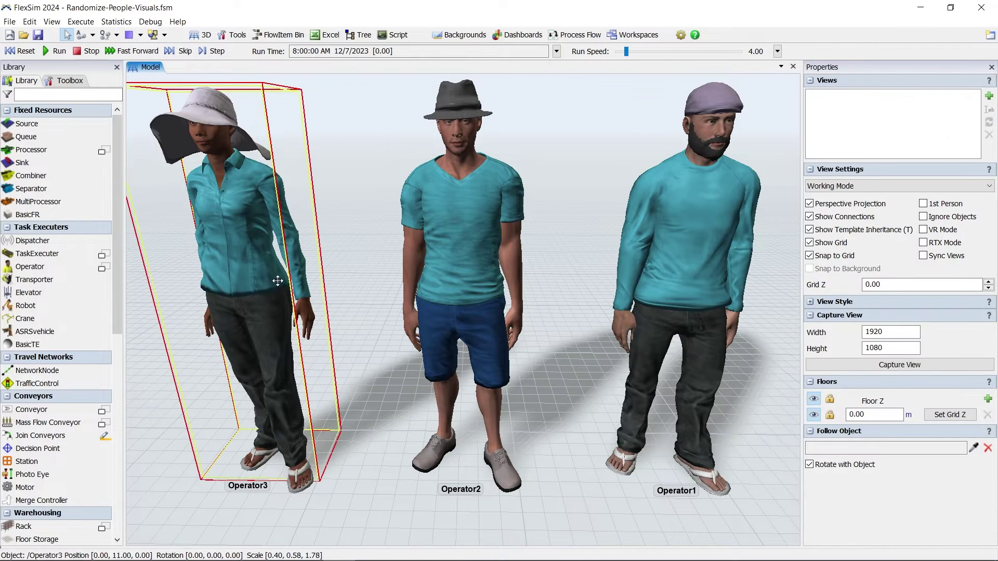
{"action": "left_click", "coordinate": [448, 273], "text": "ctrl"}
{"action": "left_click", "coordinate": [696, 248], "text": "ctrl"}
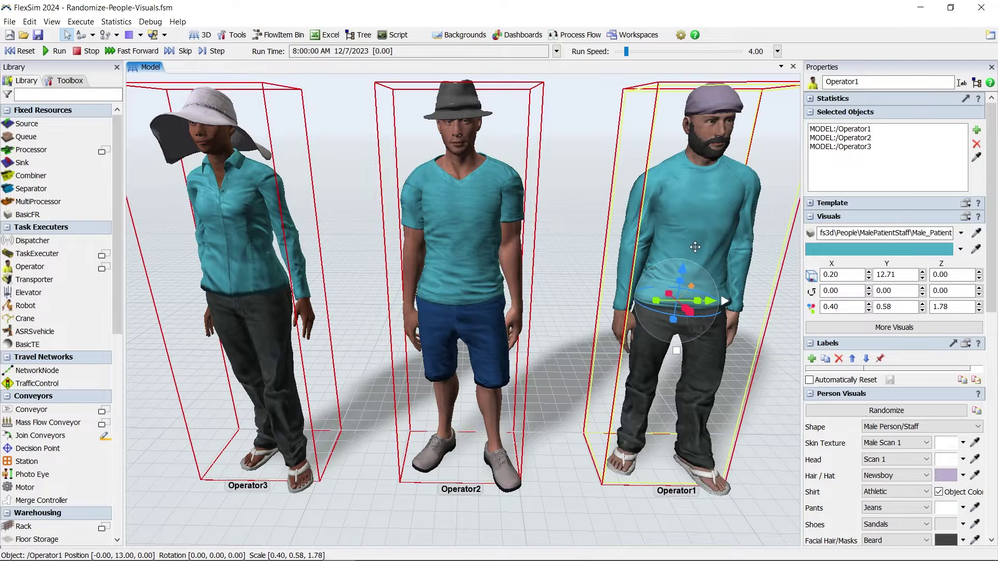
{"action": "left_click", "coordinate": [900, 495]}
{"action": "left_click", "coordinate": [897, 472]}
{"action": "left_click", "coordinate": [561, 440]}
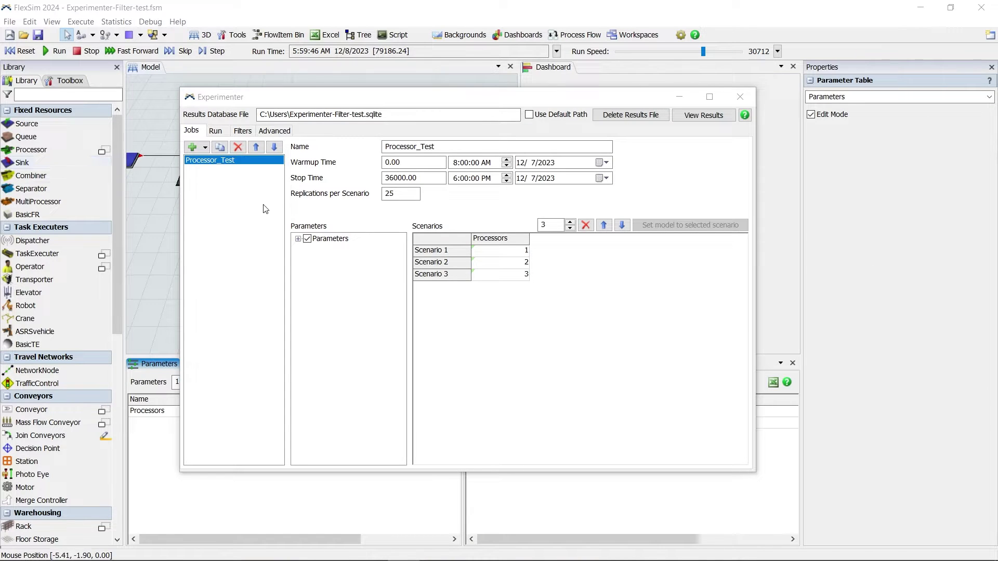
On the Experimenter Filters tab, browse the Query options and scroll results to Operator Utilization (0.70, 0.74)
{"action": "left_click", "coordinate": [248, 131]}
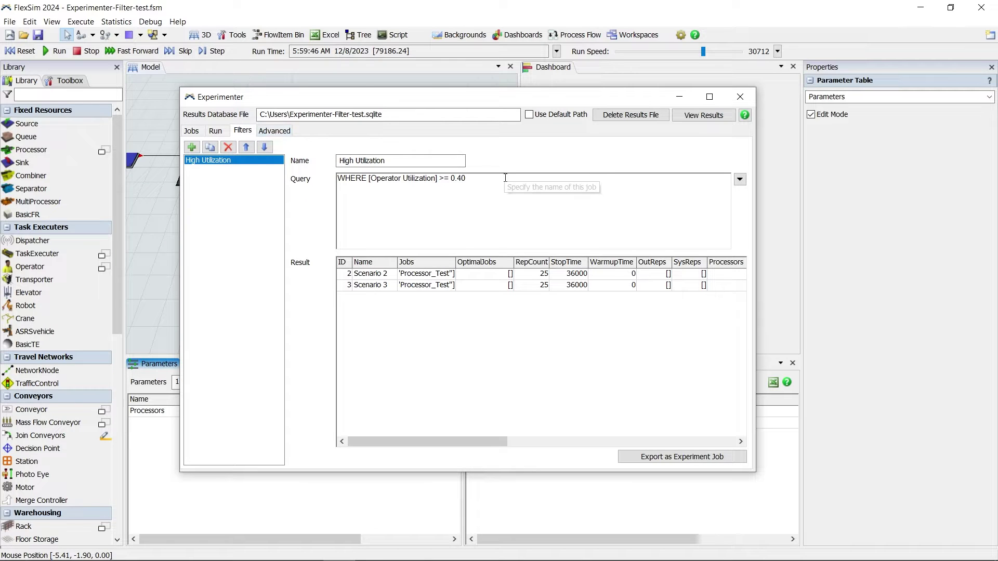
{"action": "left_click", "coordinate": [740, 179]}
{"action": "mouse_move", "coordinate": [754, 199]}
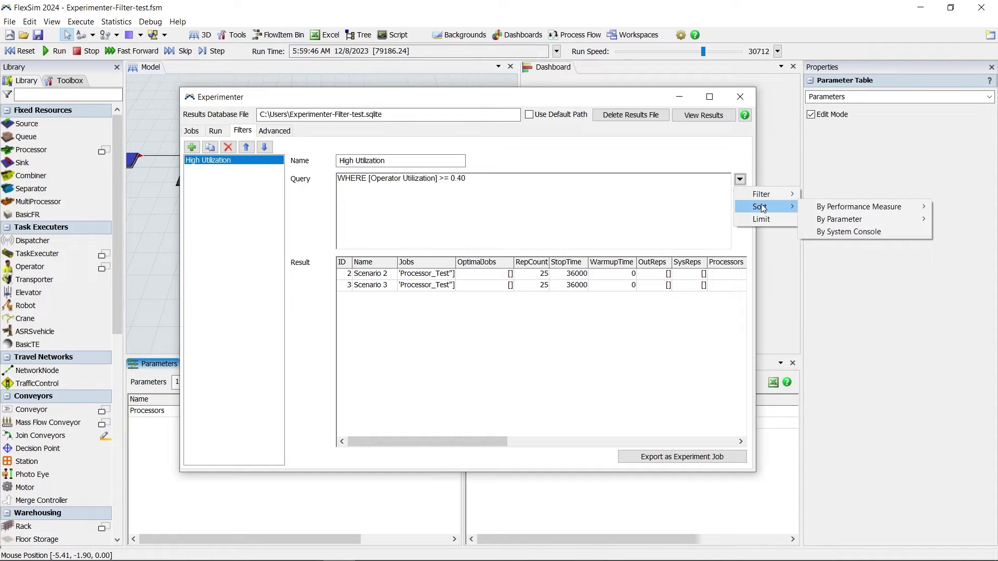
{"action": "mouse_move", "coordinate": [822, 206]}
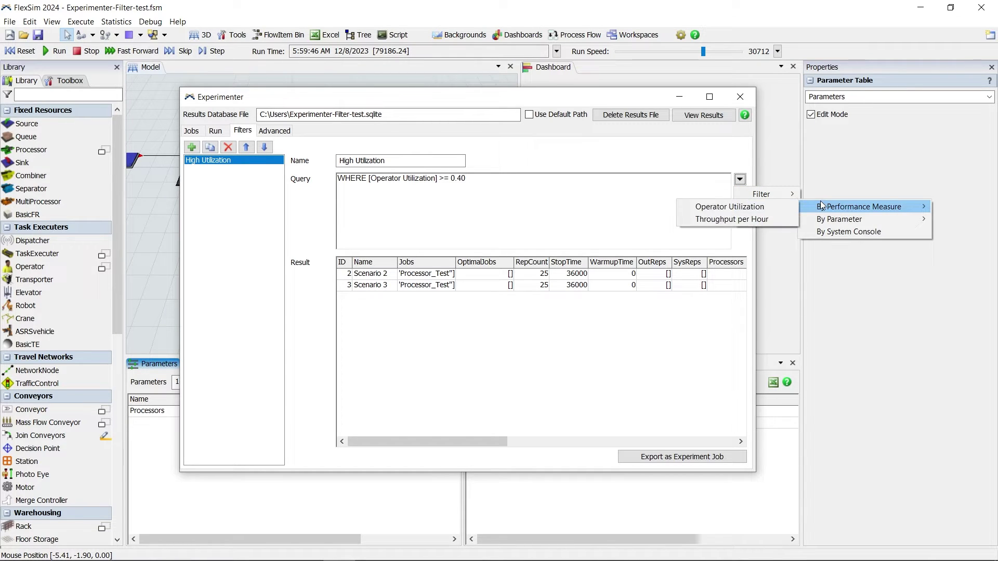
{"action": "left_click", "coordinate": [589, 221]}
{"action": "left_click_drag", "start_coordinate": [492, 442], "coordinate": [580, 442]}
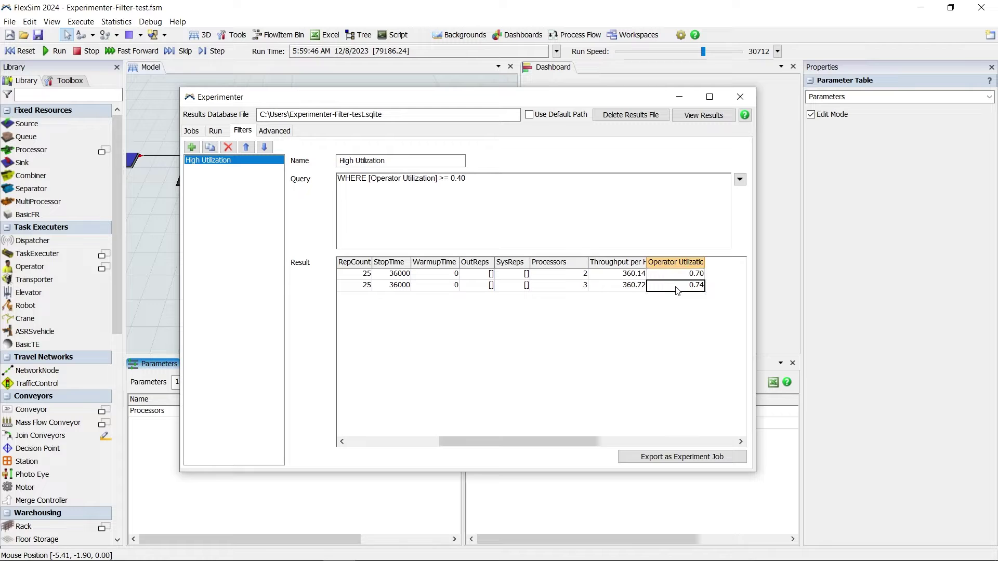
{"action": "left_click", "coordinate": [720, 119]}
Plot Throughput per Hour for All Scenarios, then limit it back to High Utilization
{"action": "left_click", "coordinate": [721, 142]}
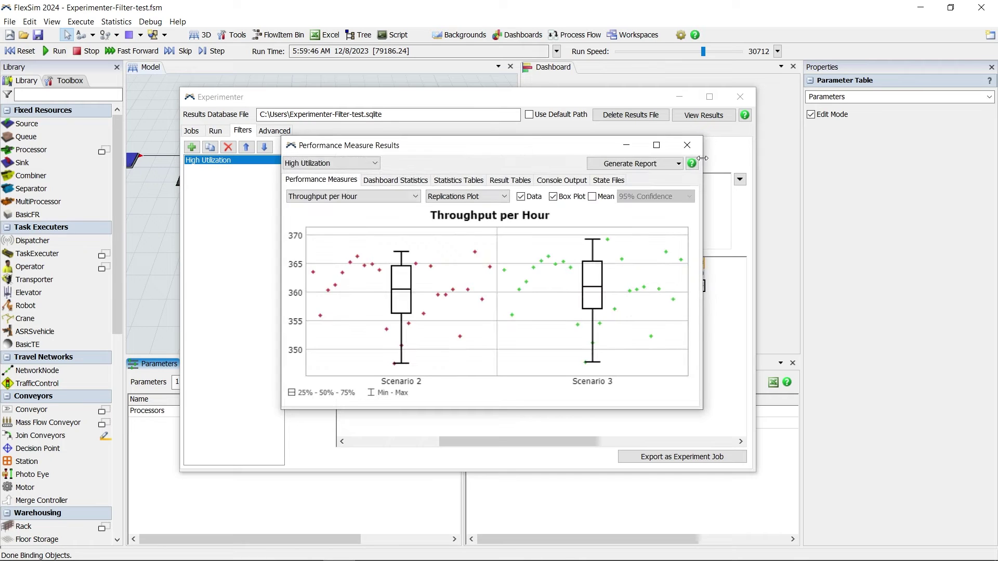
{"action": "left_click", "coordinate": [372, 163]}
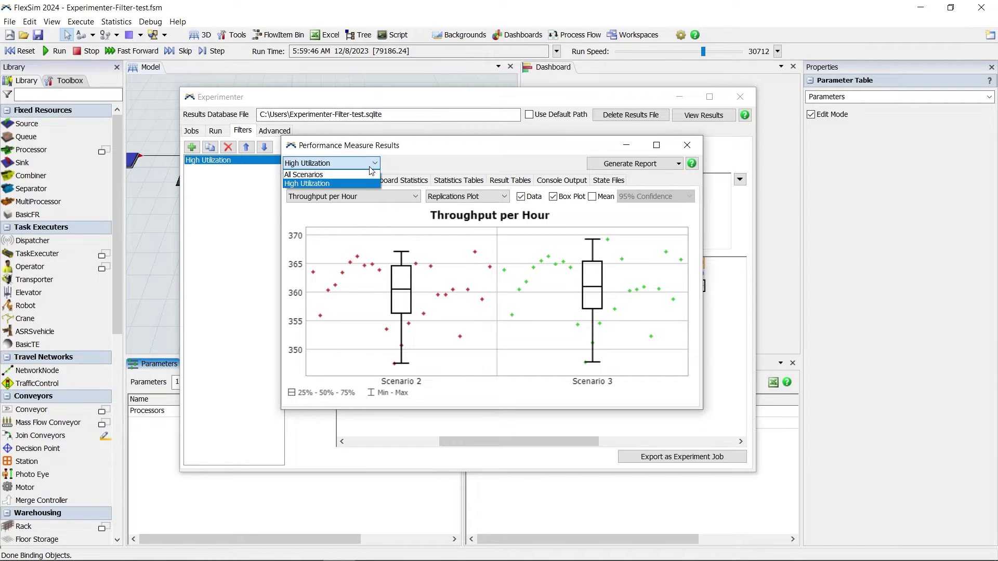
{"action": "left_click", "coordinate": [368, 176]}
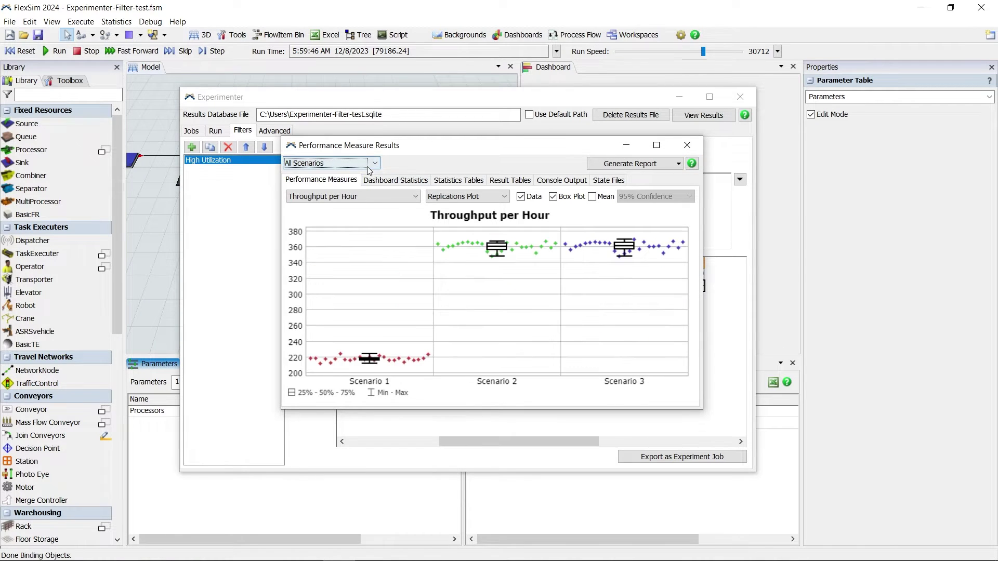
{"action": "left_click", "coordinate": [368, 166]}
{"action": "left_click", "coordinate": [366, 184]}
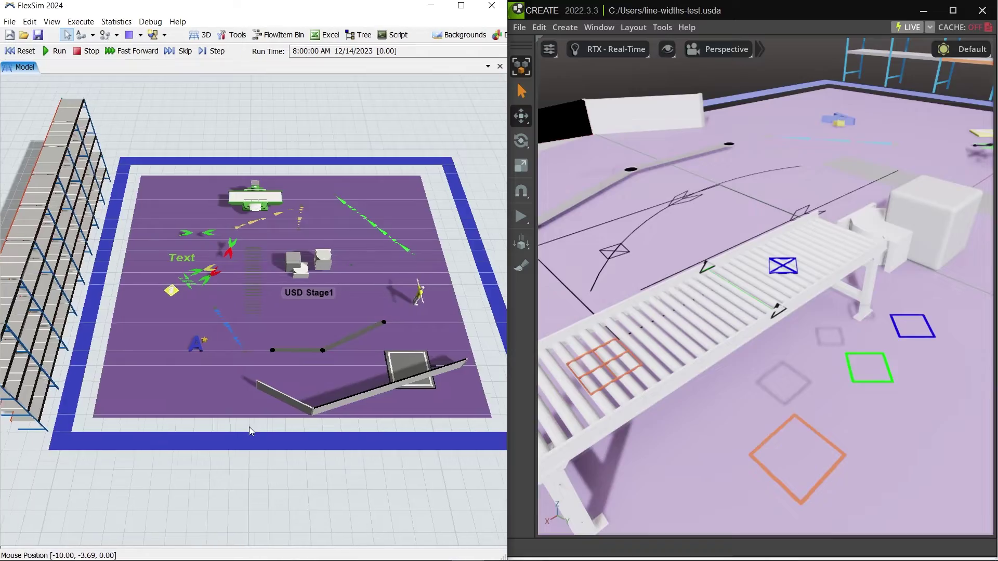
{"action": "right_click_drag", "start_coordinate": [248, 427], "coordinate": [221, 299]}
Zoom and pan the FlexSim view along the A* paths and select Divider1 in the USD stage
{"action": "scroll", "coordinate": [221, 299], "scroll_direction": "up", "scroll_amount": 5}
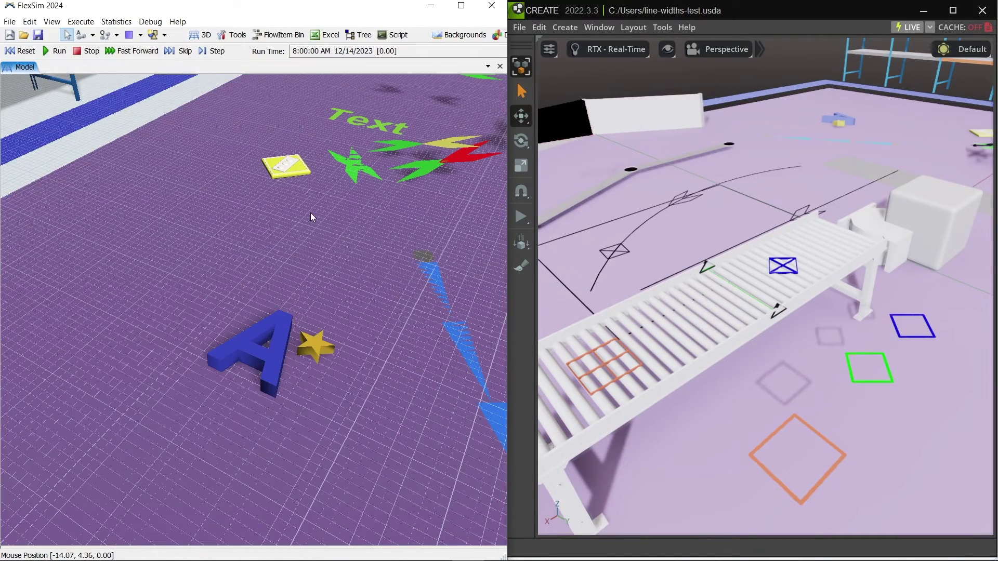
{"action": "left_click_drag", "start_coordinate": [331, 223], "coordinate": [94, 364]}
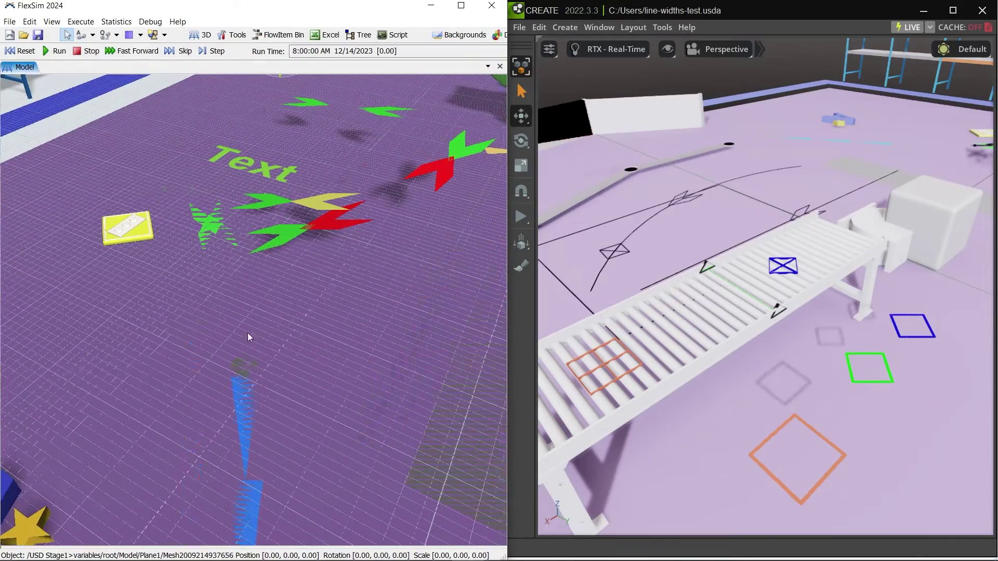
{"action": "left_click_drag", "start_coordinate": [247, 333], "coordinate": [109, 195]}
{"action": "left_click_drag", "start_coordinate": [202, 364], "coordinate": [204, 191]}
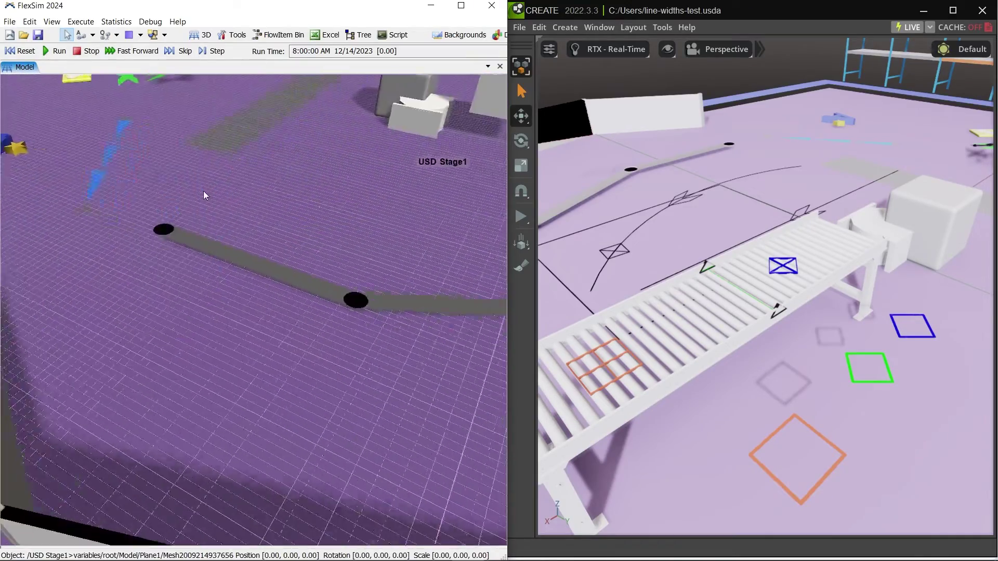
{"action": "left_click", "coordinate": [235, 264]}
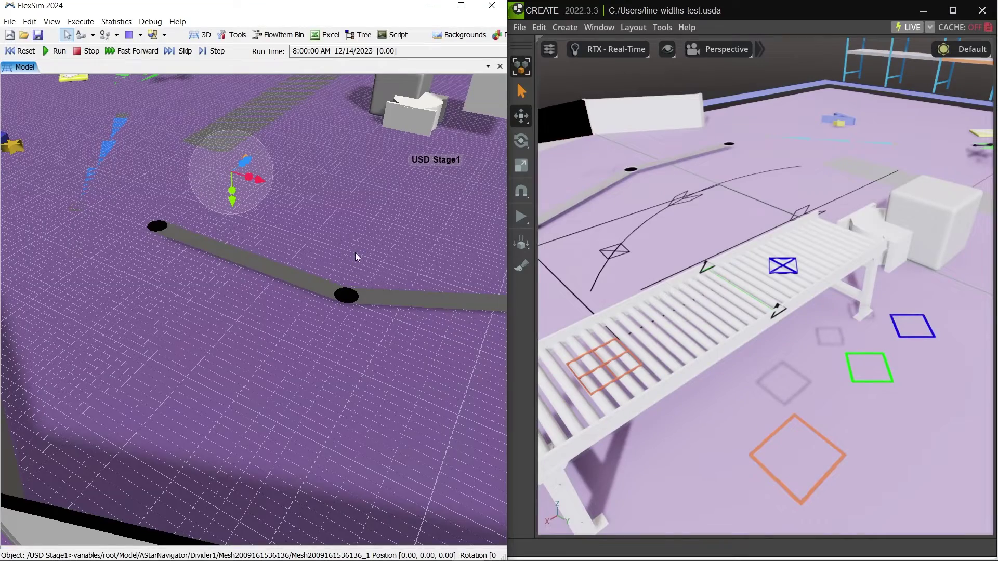
Zoom into the Omniverse Create viewport, select the grey path mesh, then pick the floor
{"action": "left_click_drag", "start_coordinate": [356, 254], "coordinate": [328, 242]}
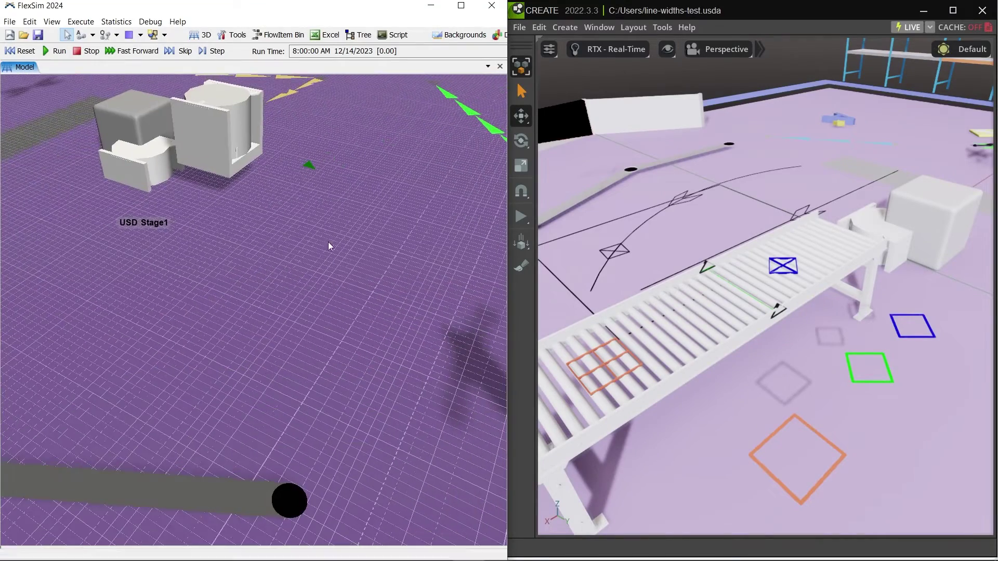
{"action": "left_click_drag", "start_coordinate": [392, 124], "coordinate": [261, 315]}
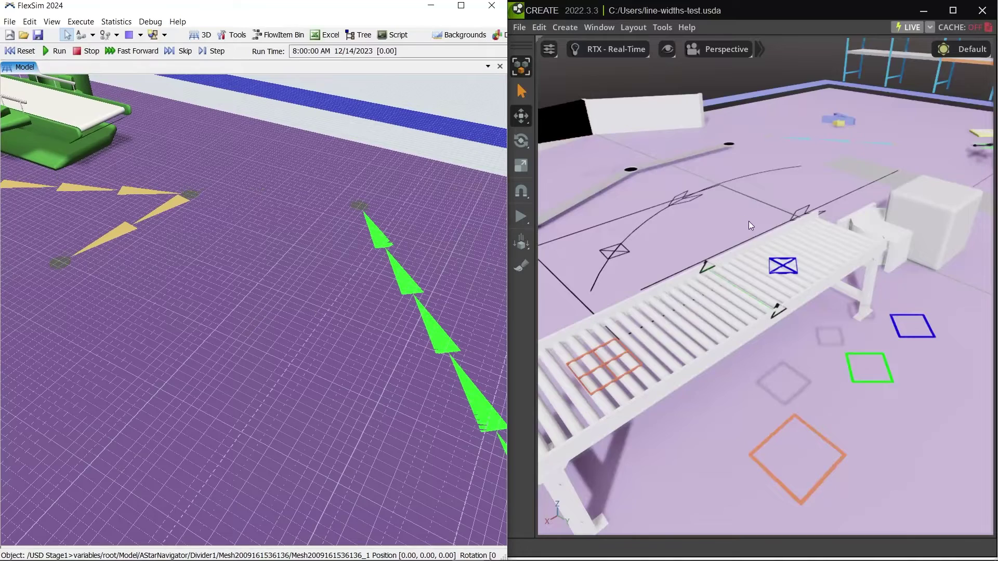
{"action": "scroll", "coordinate": [715, 210], "scroll_direction": "up", "scroll_amount": 5}
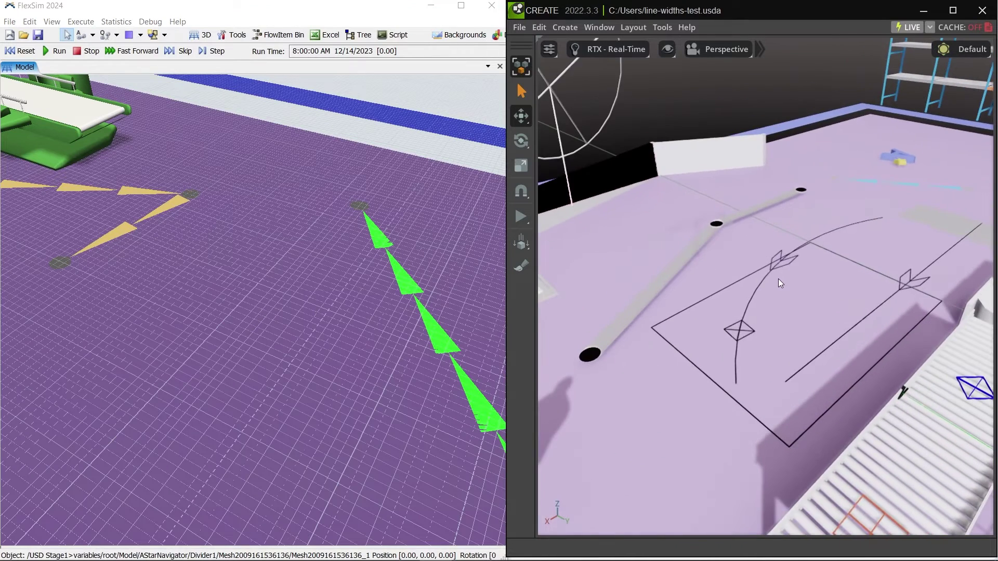
{"action": "scroll", "coordinate": [778, 276], "scroll_direction": "up", "scroll_amount": 3}
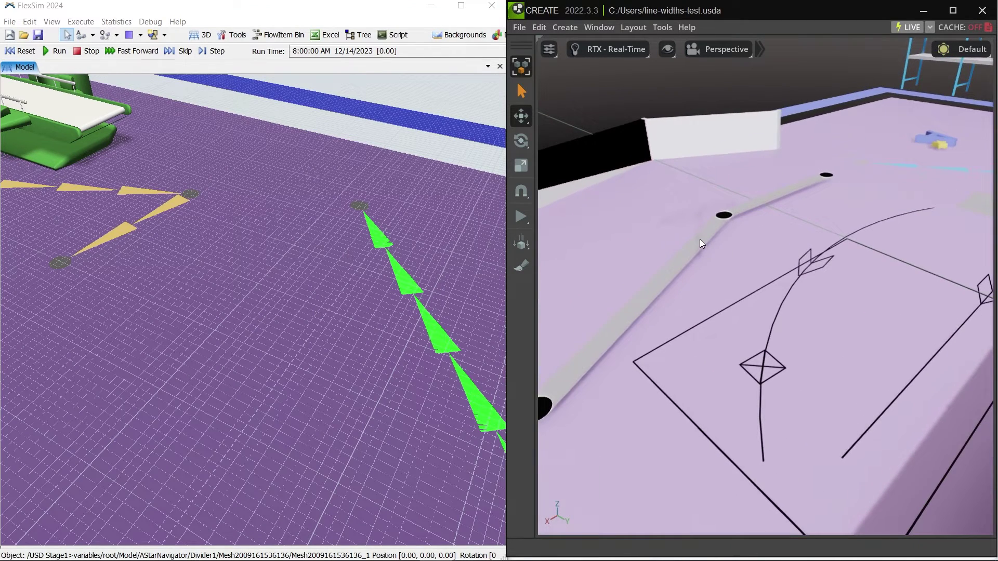
{"action": "left_click", "coordinate": [702, 243]}
{"action": "left_click", "coordinate": [803, 266]}
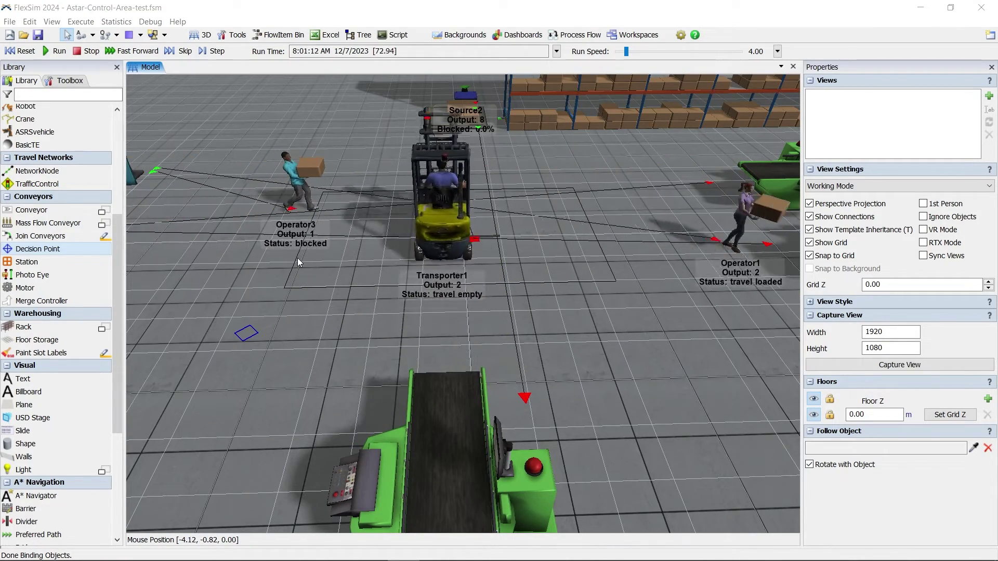
Inspect ControlArea1's settings in the running model, then select decision point DP1
{"action": "left_click", "coordinate": [340, 262]}
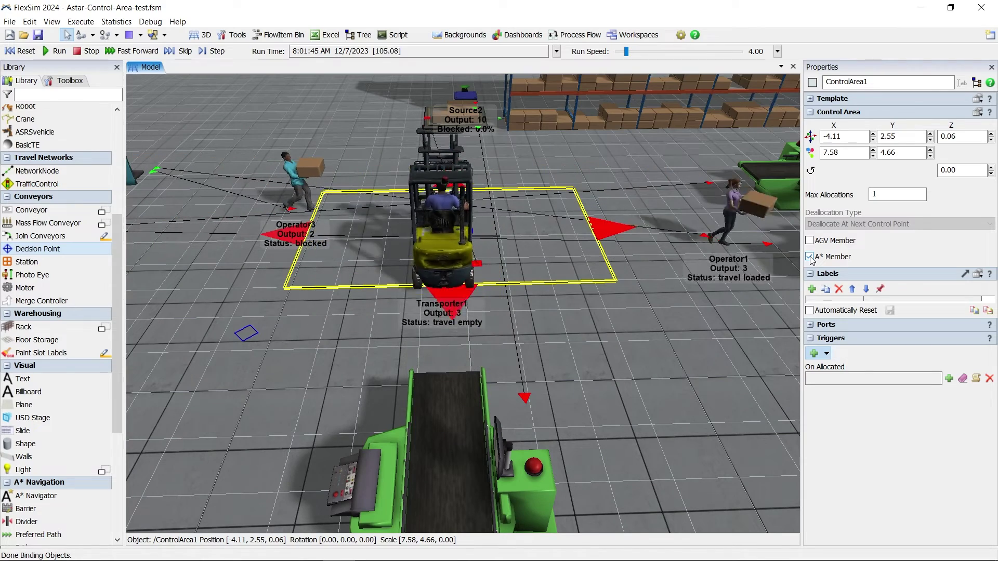
{"action": "left_click", "coordinate": [606, 319]}
{"action": "left_click", "coordinate": [249, 335]}
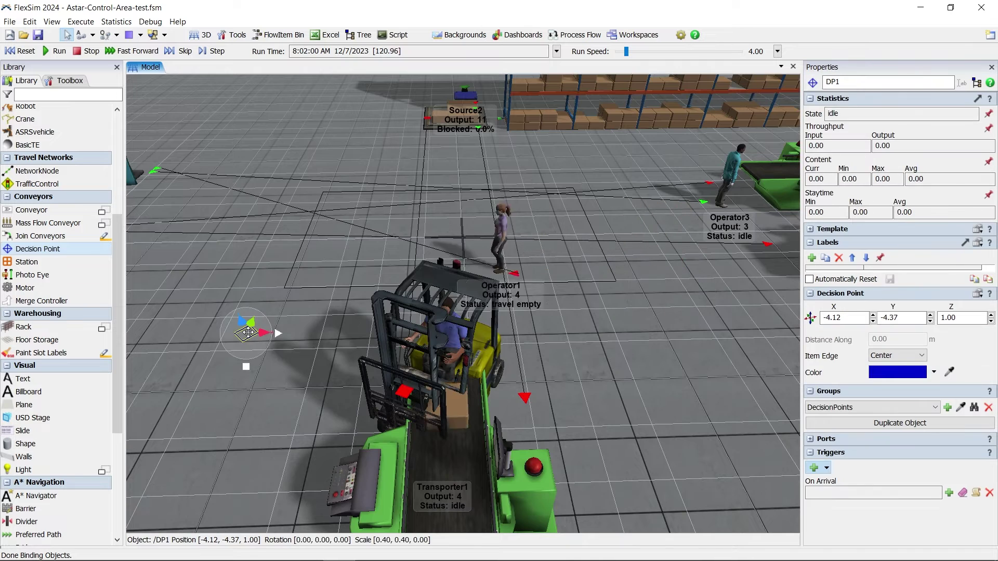
Add an On Arrival trigger to DP1 using Area Restriction > Allocate Control Area
{"action": "left_click", "coordinate": [950, 493]}
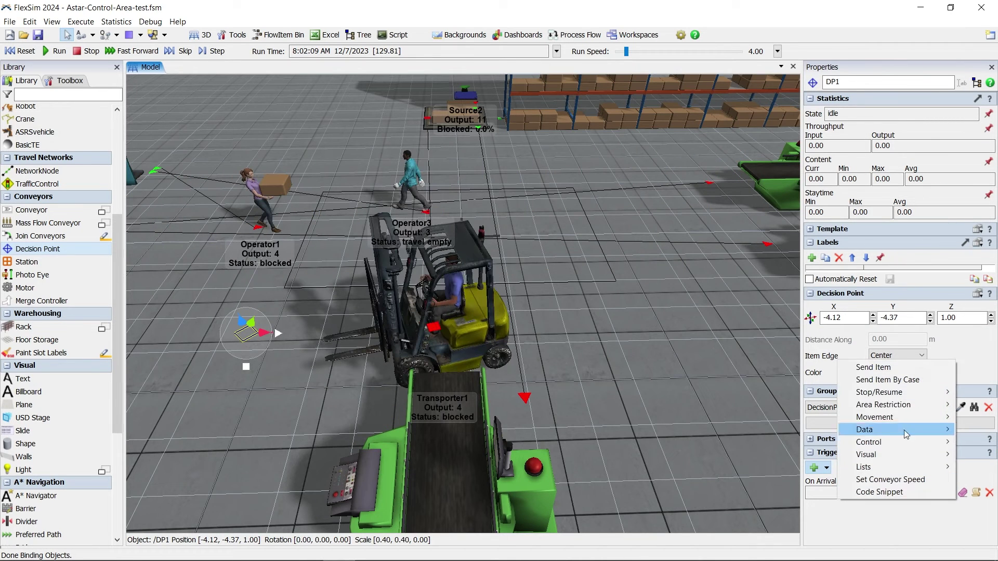
{"action": "mouse_move", "coordinate": [892, 409]}
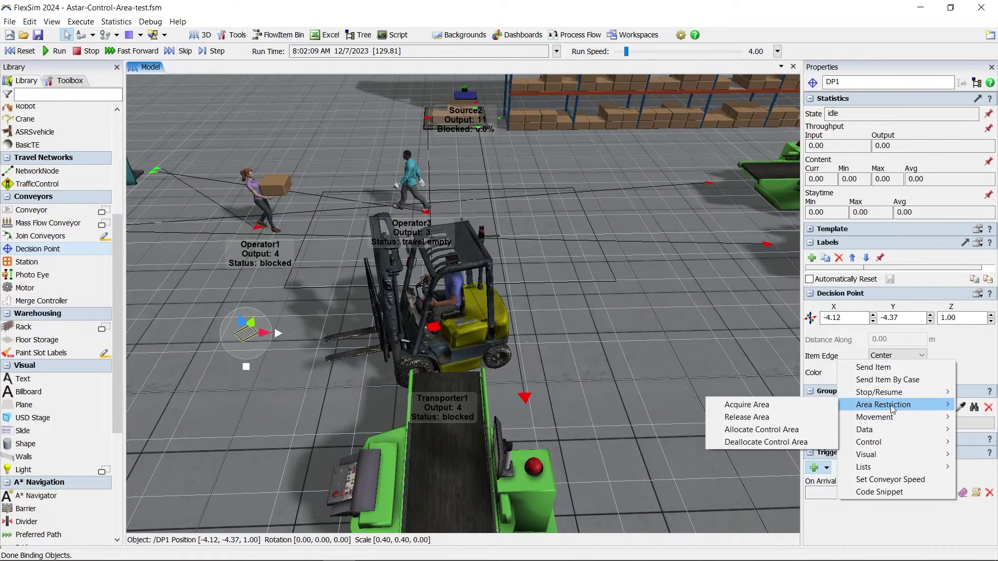
{"action": "left_click", "coordinate": [806, 434]}
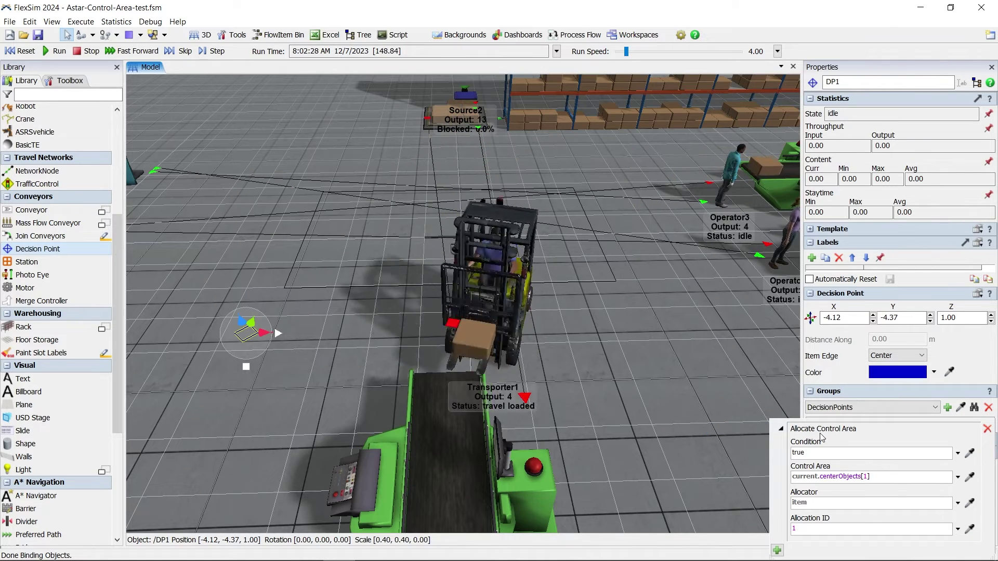